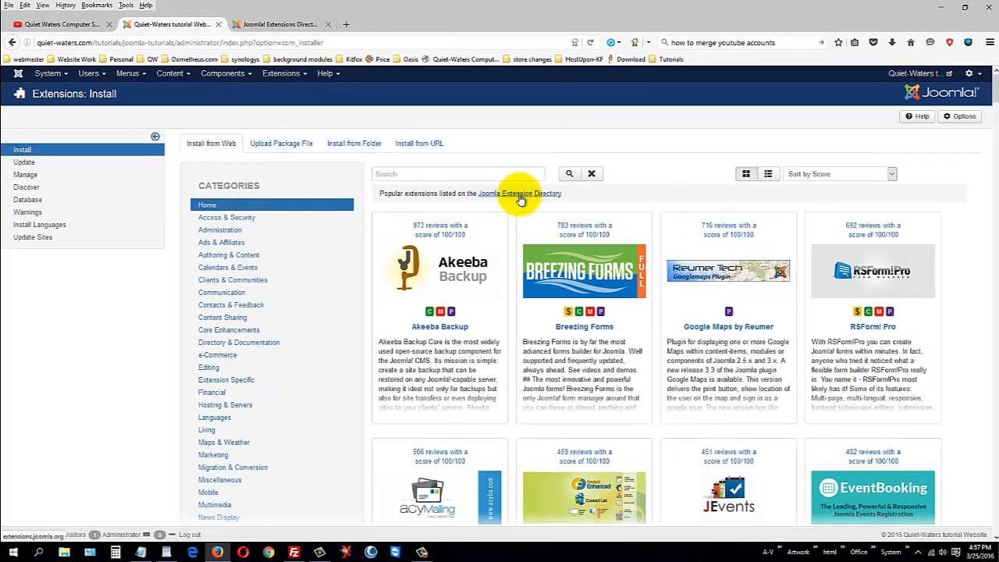
Browse the popular extensions, their categories and type badges in the Install from Web catalogue.
left_click(476, 173)
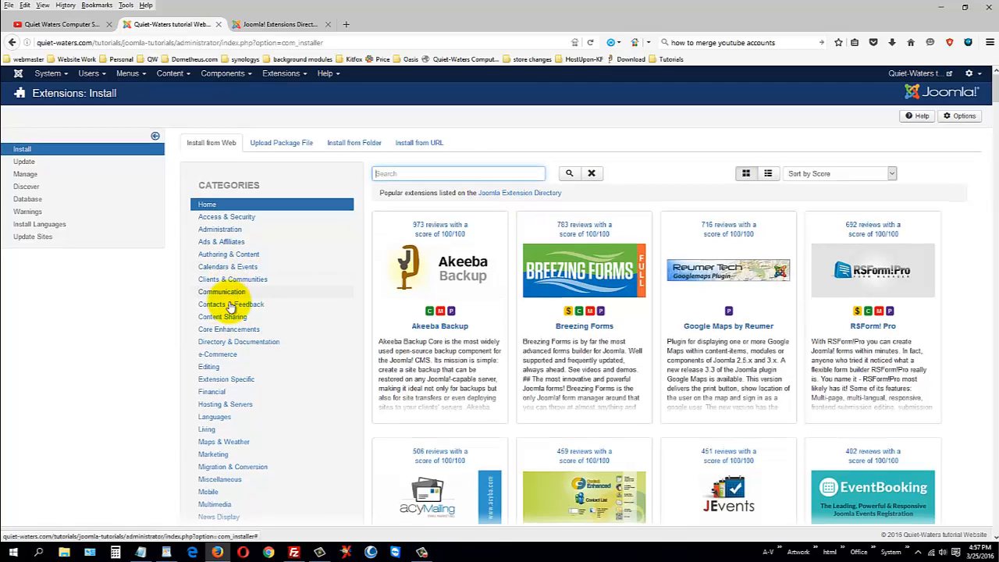
scroll(232, 305, "down", 4)
scroll(249, 289, "up", 2)
scroll(274, 320, "up", 2)
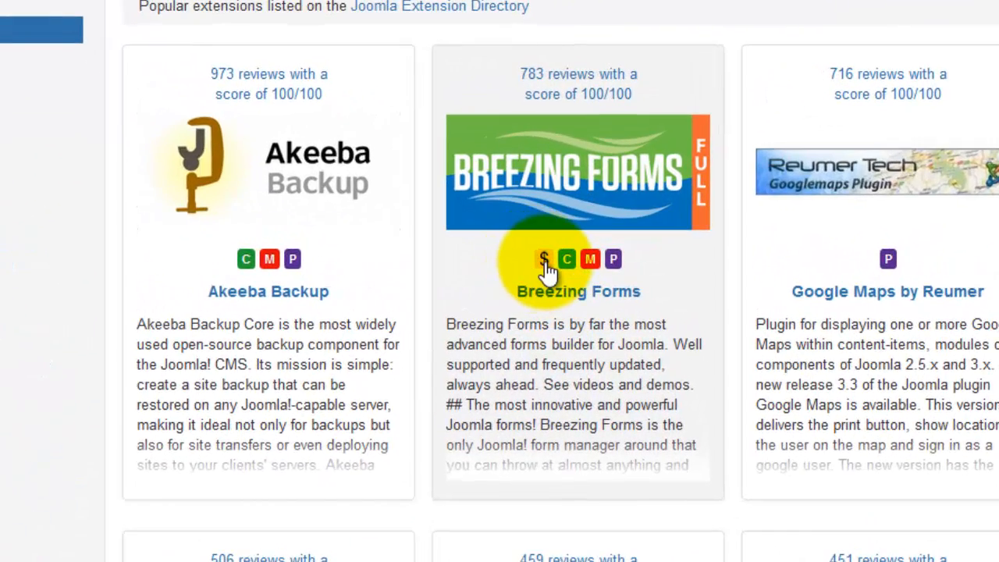
mouse_move(546, 267)
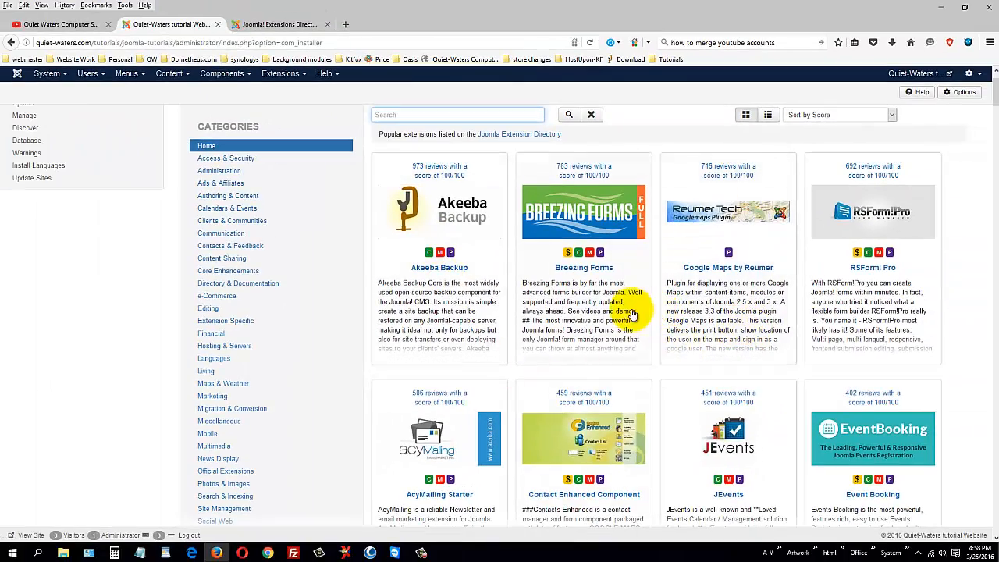
scroll(632, 312, "down", 5)
scroll(634, 322, "up", 7)
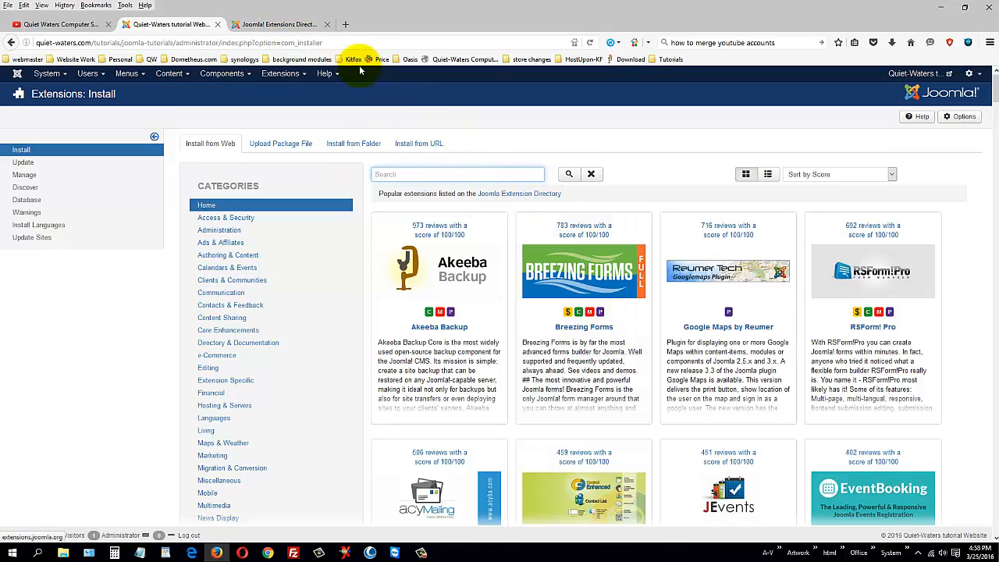
Search the Joomla Extensions Directory for "wysiwyg editor", filtered to Joomla 3 and Free download.
left_click(291, 25)
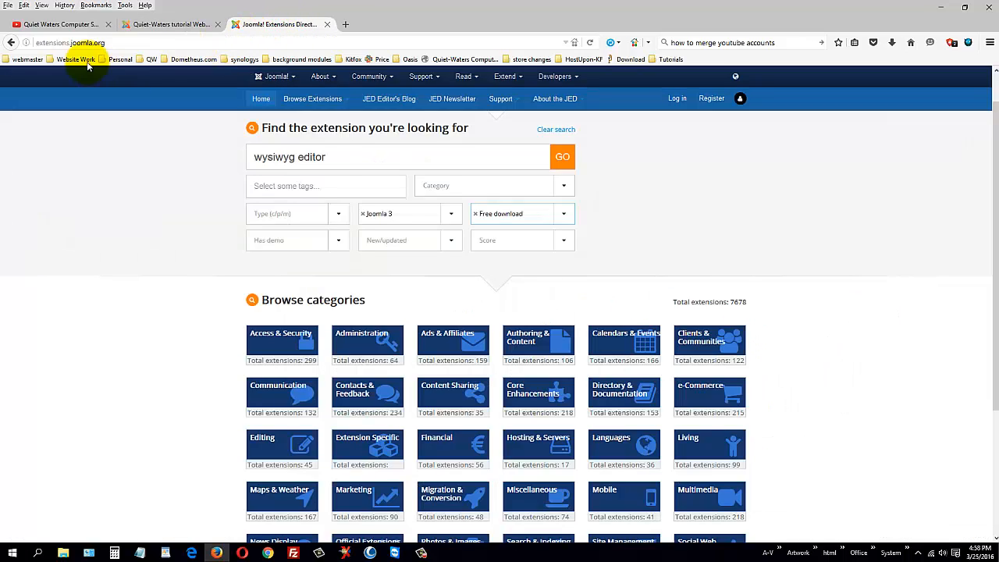
left_click(347, 156)
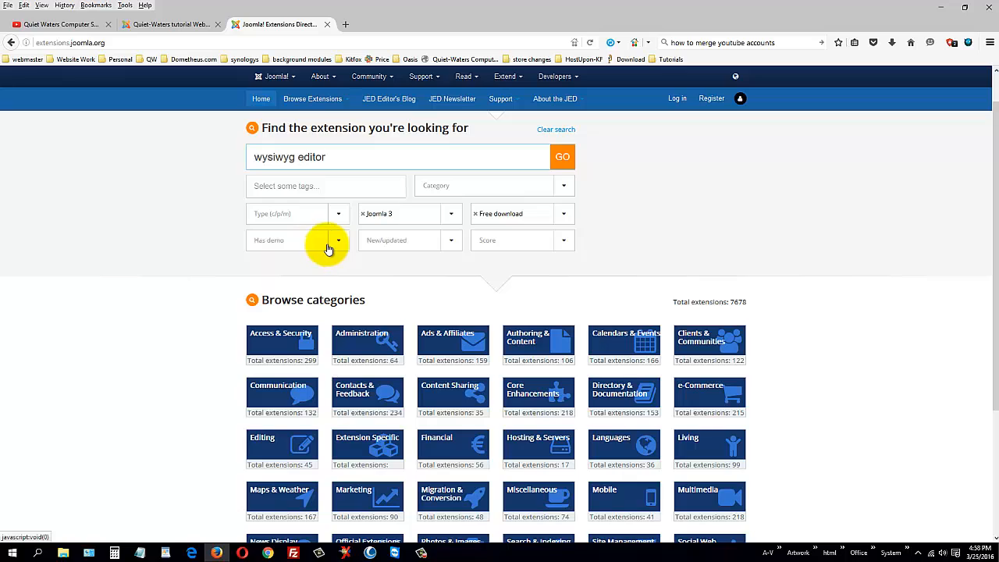
left_click(408, 217)
left_click(401, 234)
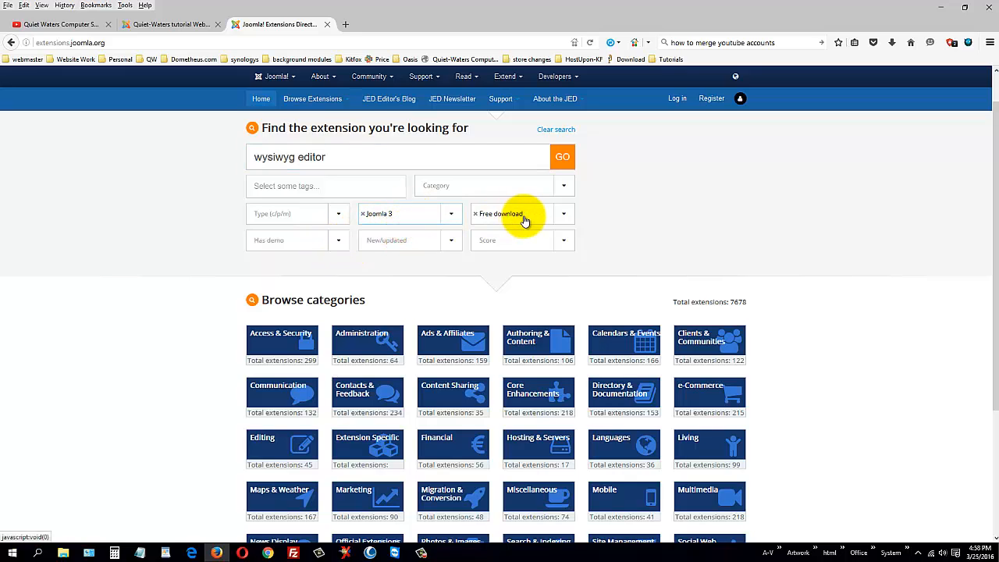
left_click(562, 214)
left_click(545, 237)
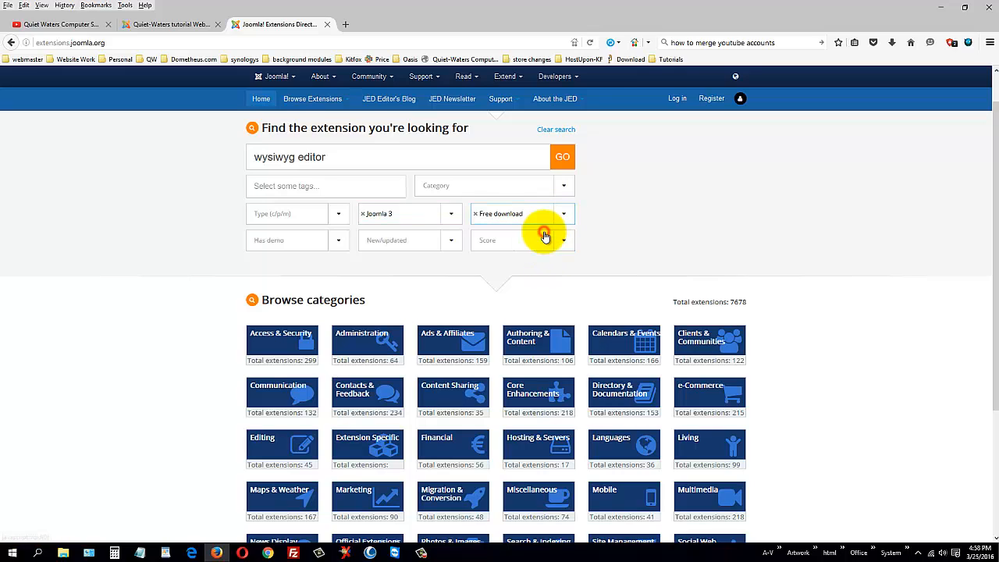
left_click(562, 158)
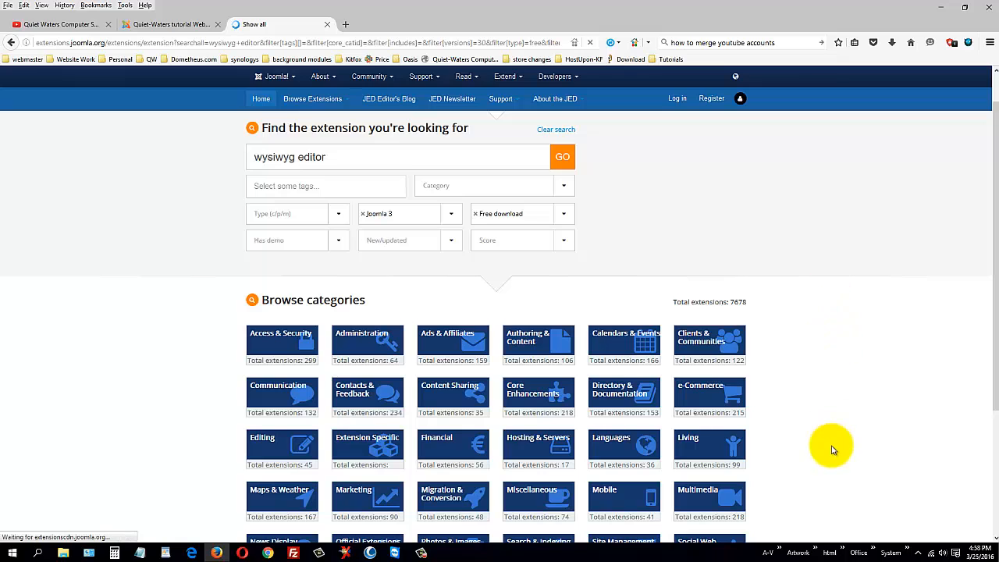
Return to the site's administrator and open the Akeeba Backup details in the Install from Web catalogue.
left_click(171, 23)
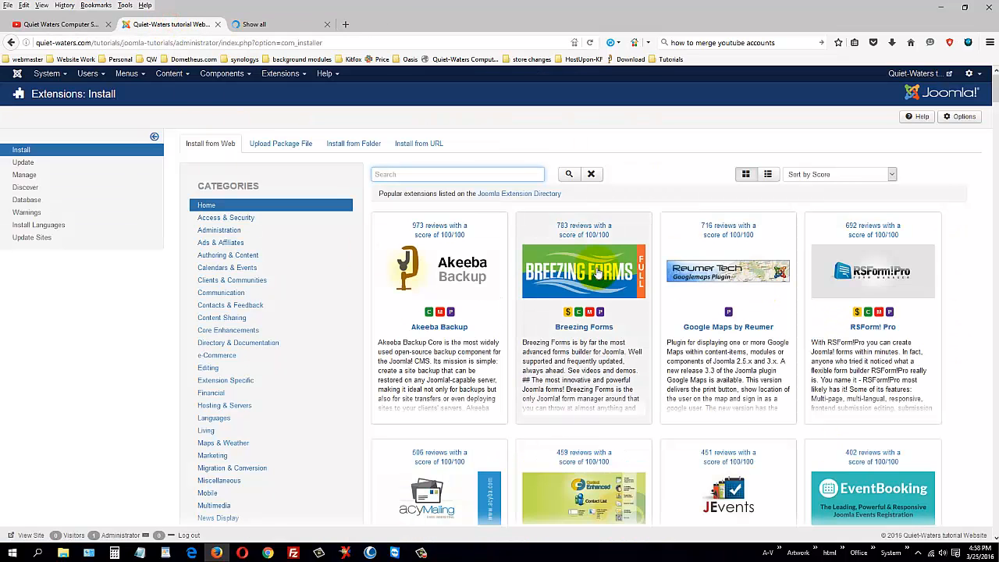
left_click(459, 267)
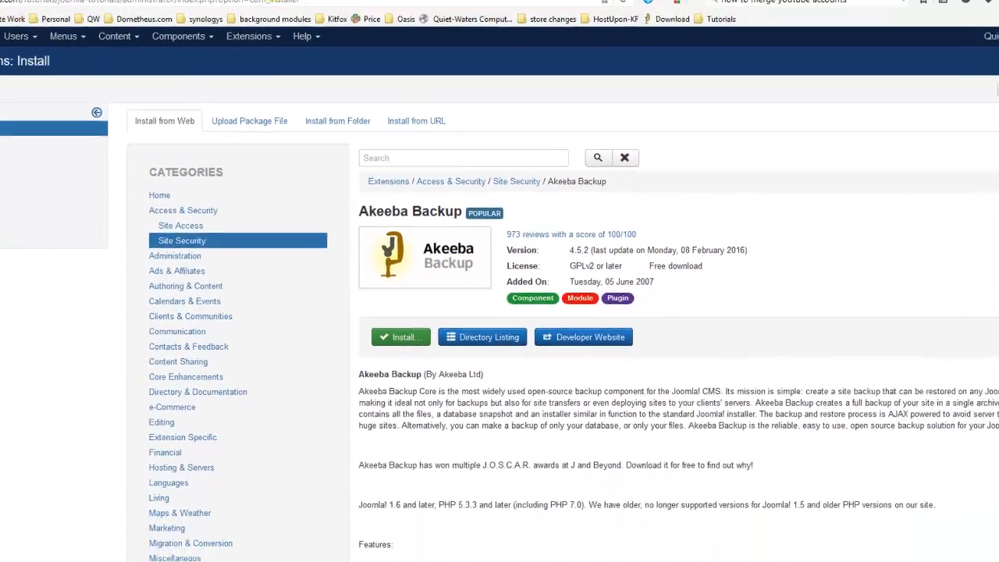
Look through the wysiwyg editor search results in the Joomla Extensions Directory.
left_click(280, 25)
scroll(499, 343, "down", 5)
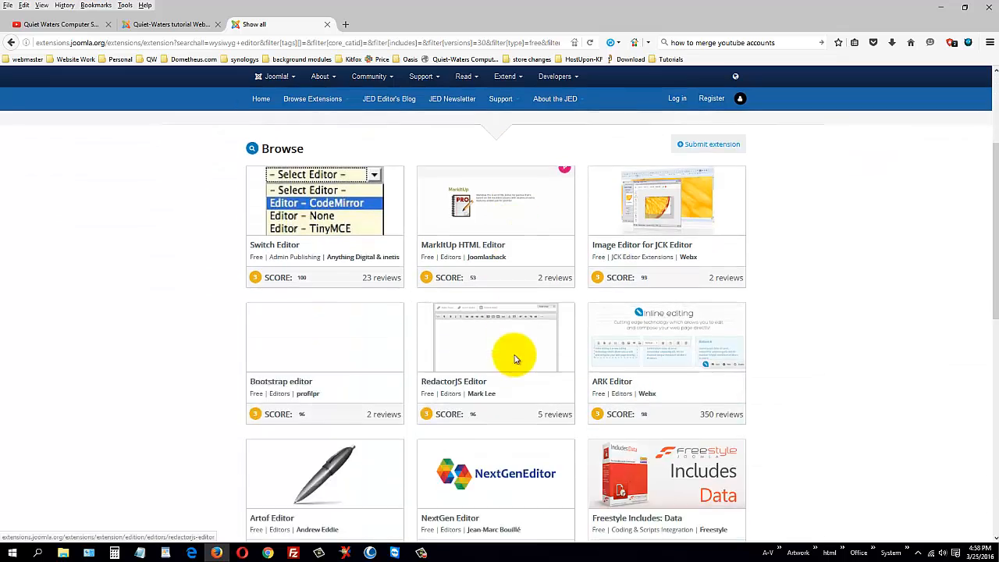
scroll(484, 335, "down", 2)
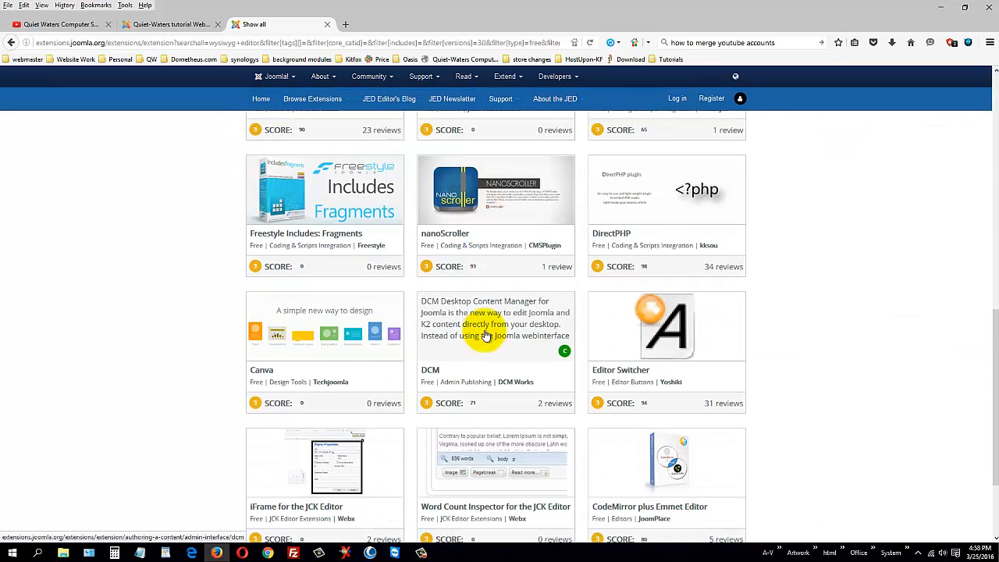
scroll(485, 335, "up", 3)
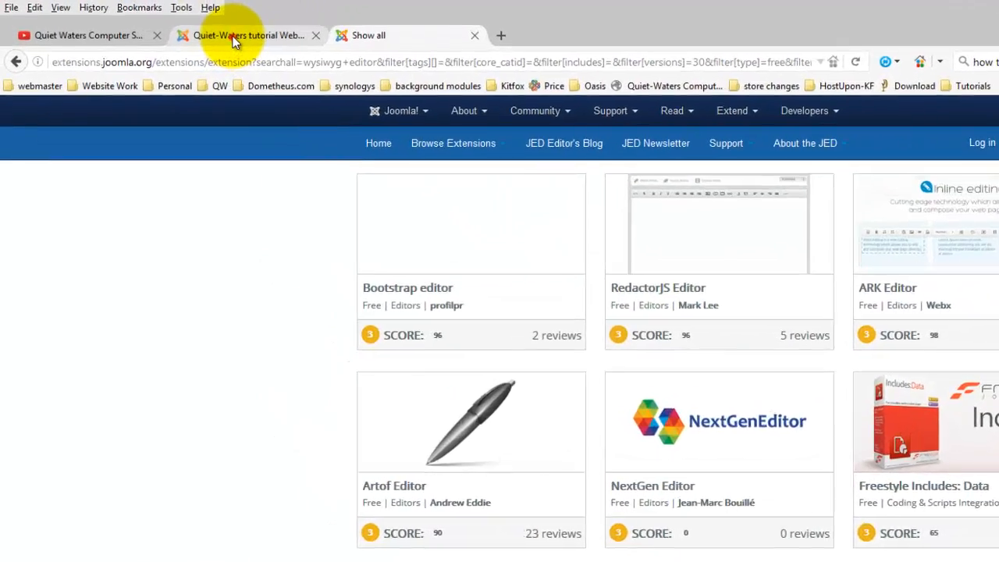
Show the Upload Package File method in the site's administrator and review the available Components and Extensions entries.
left_click(174, 24)
left_click(586, 312)
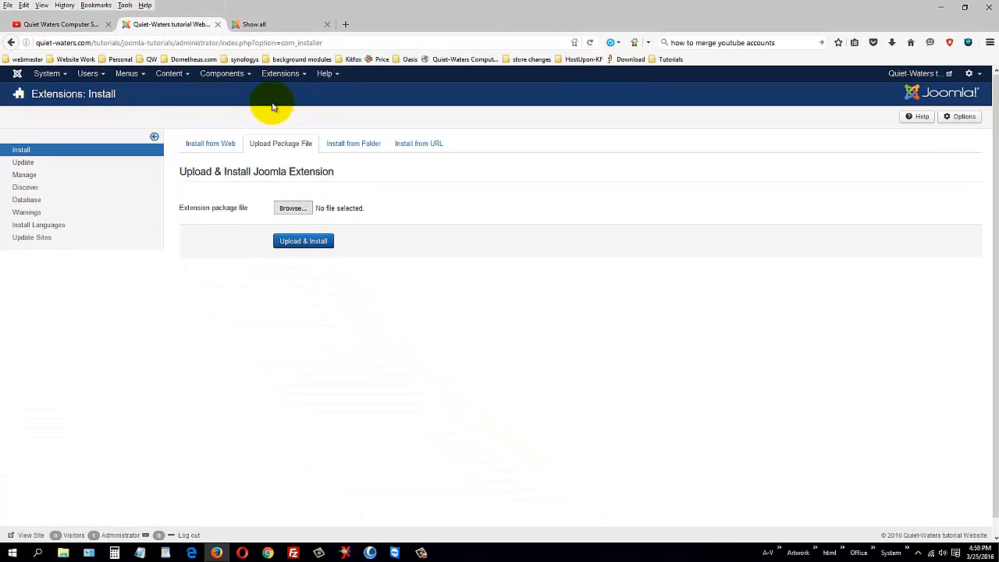
left_click(223, 76)
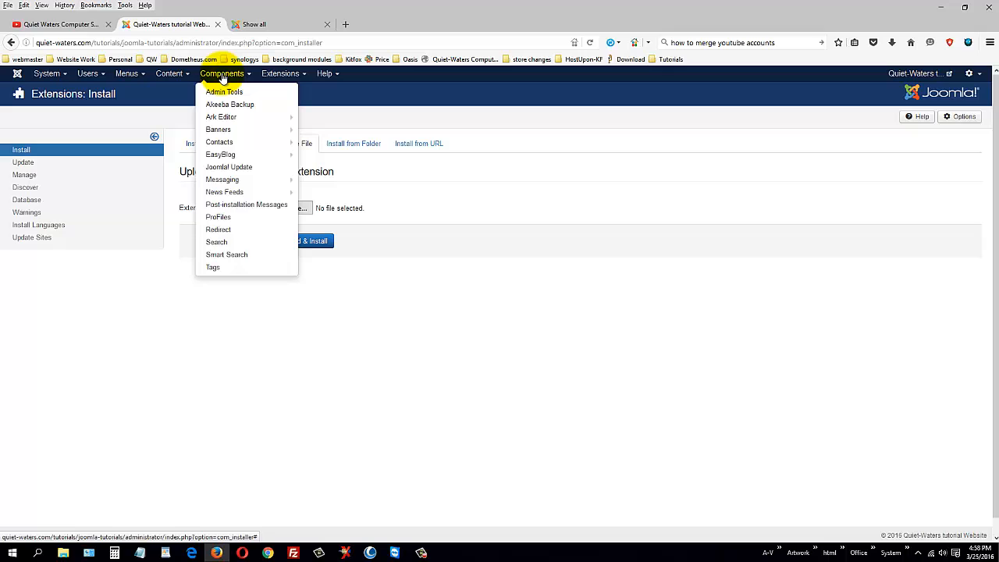
left_click(291, 74)
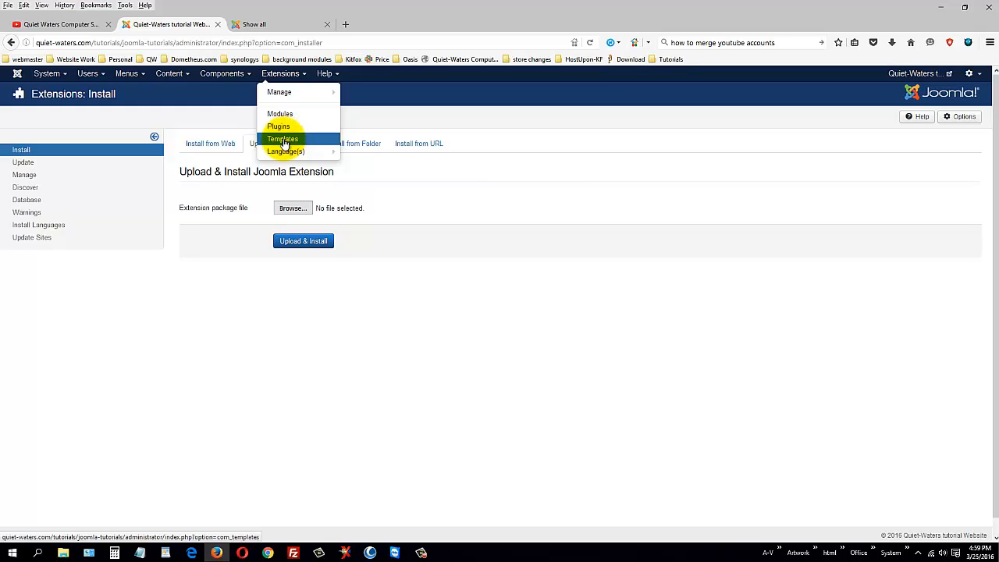
left_click(249, 271)
Compare the web, package upload and folder install methods, highlight the install folder path, and return to Upload Package File.
left_click(213, 143)
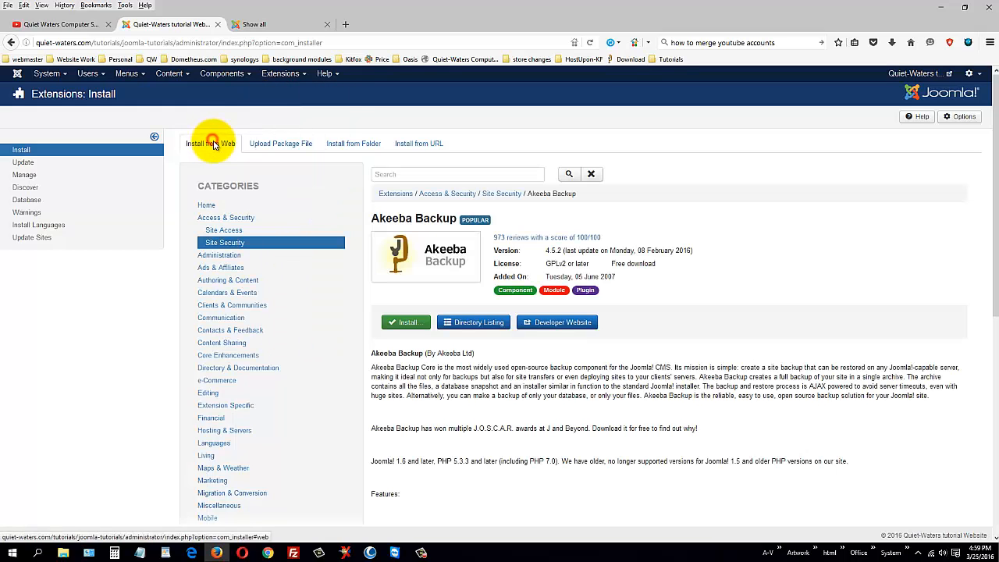
left_click(284, 147)
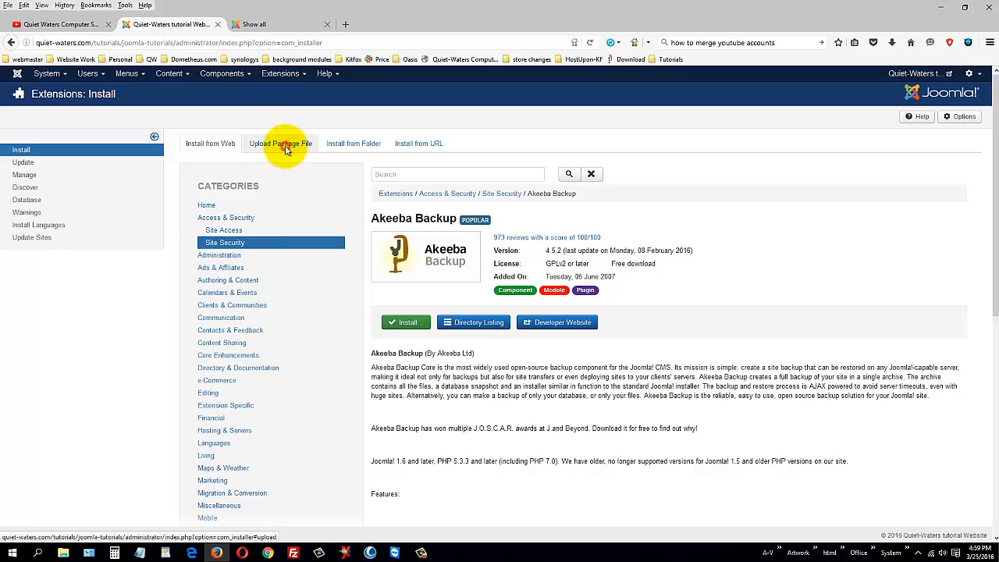
left_click(362, 147)
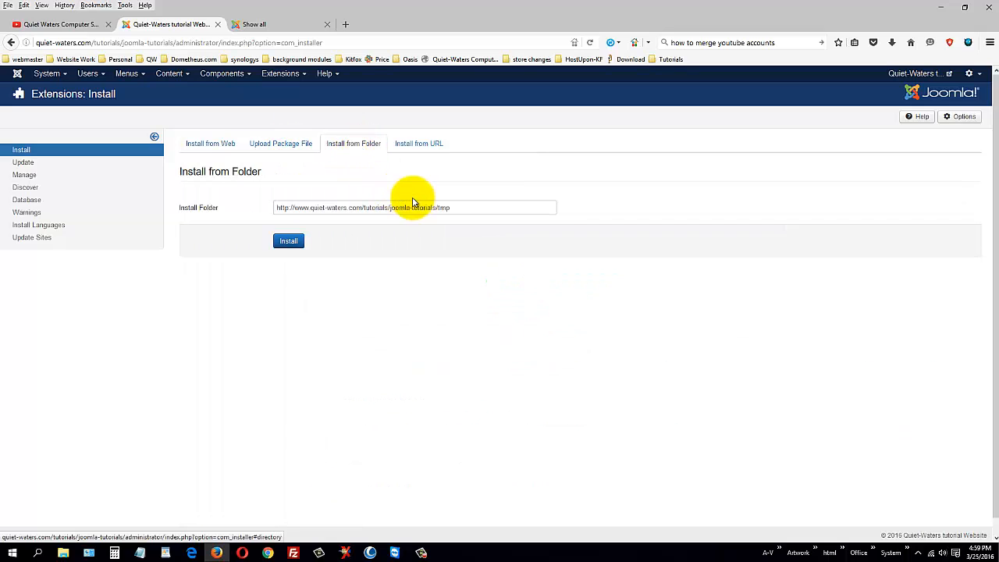
left_click_drag(461, 209, 244, 205)
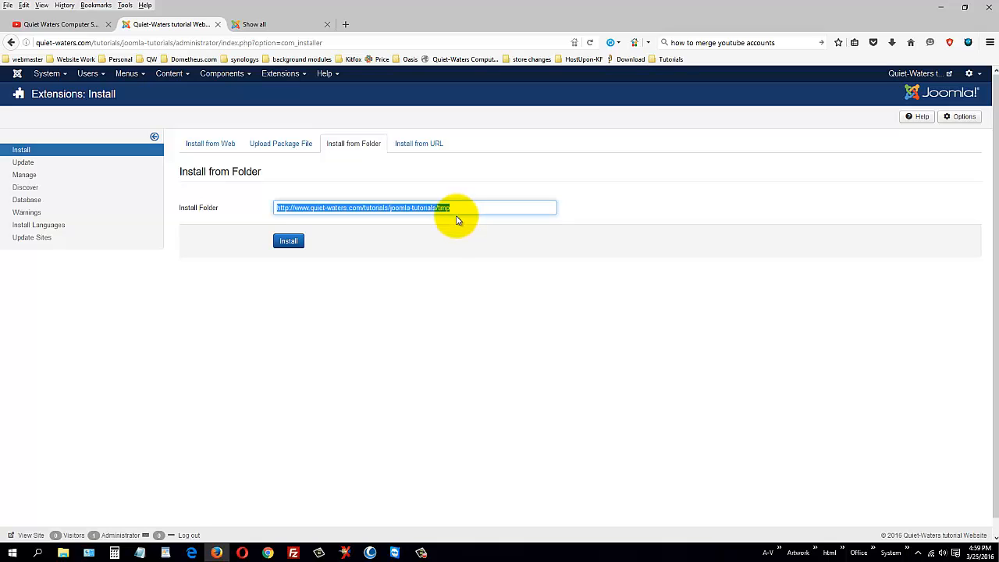
left_click(293, 144)
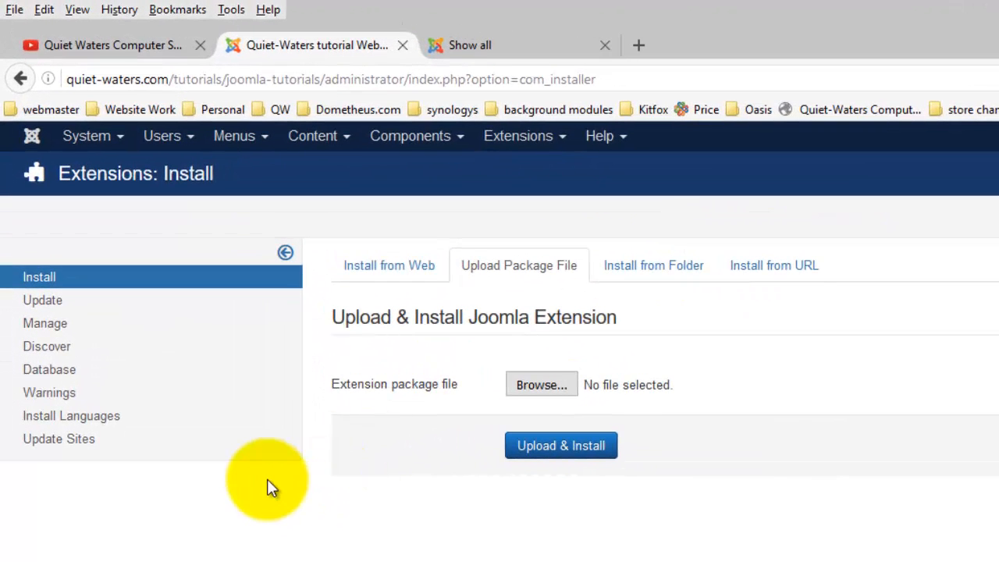
Check the extension Update page for available updates, and return to the Control Panel.
left_click(62, 301)
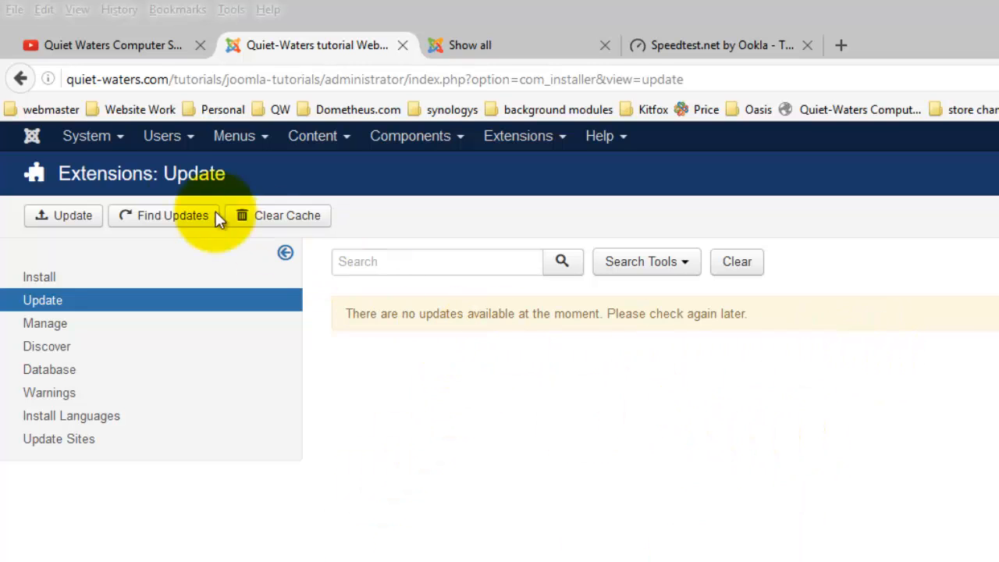
left_click(98, 135)
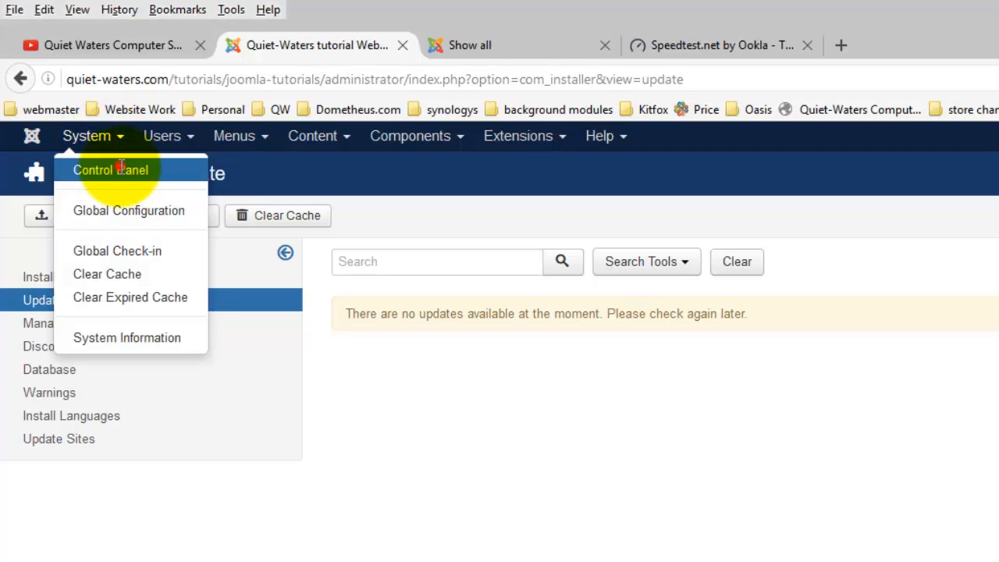
left_click(105, 170)
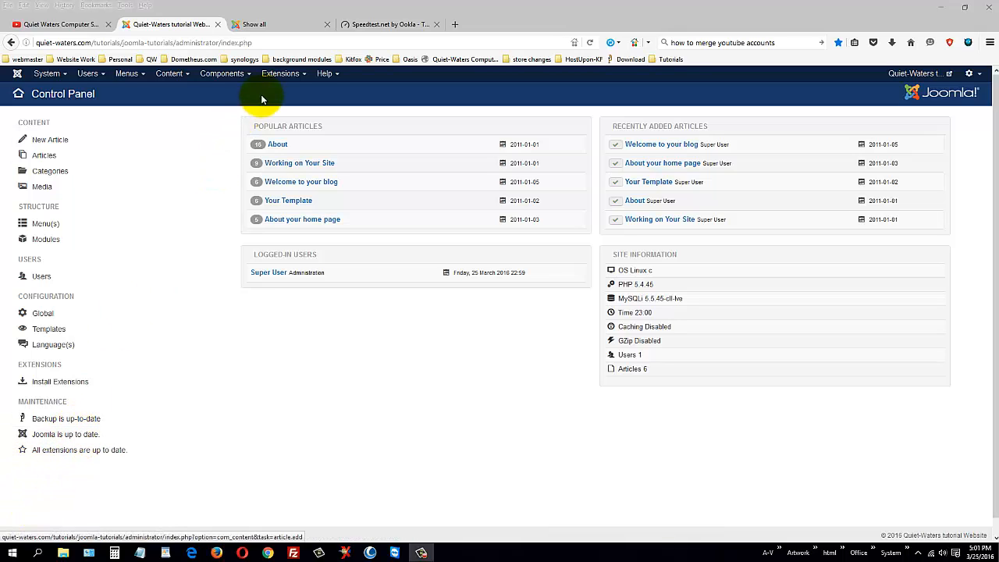
Review the installed extensions on the Manage page and mark Administrator - System Information.
left_click(292, 82)
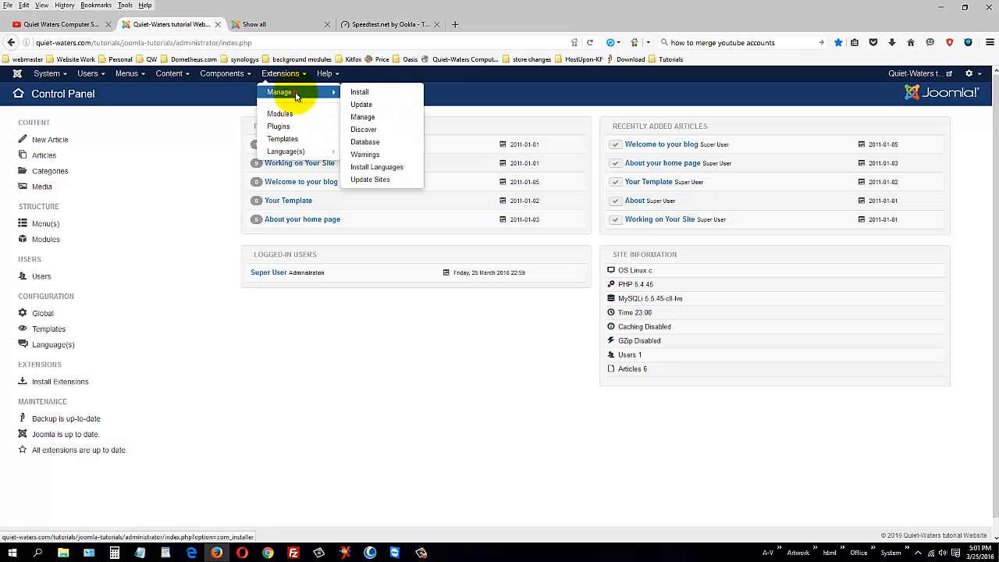
left_click(296, 94)
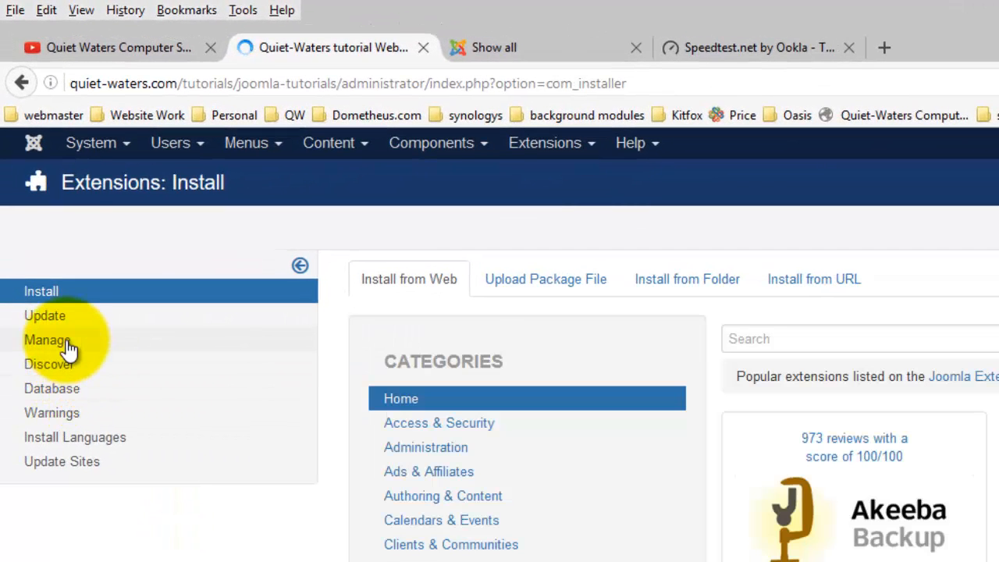
left_click(60, 348)
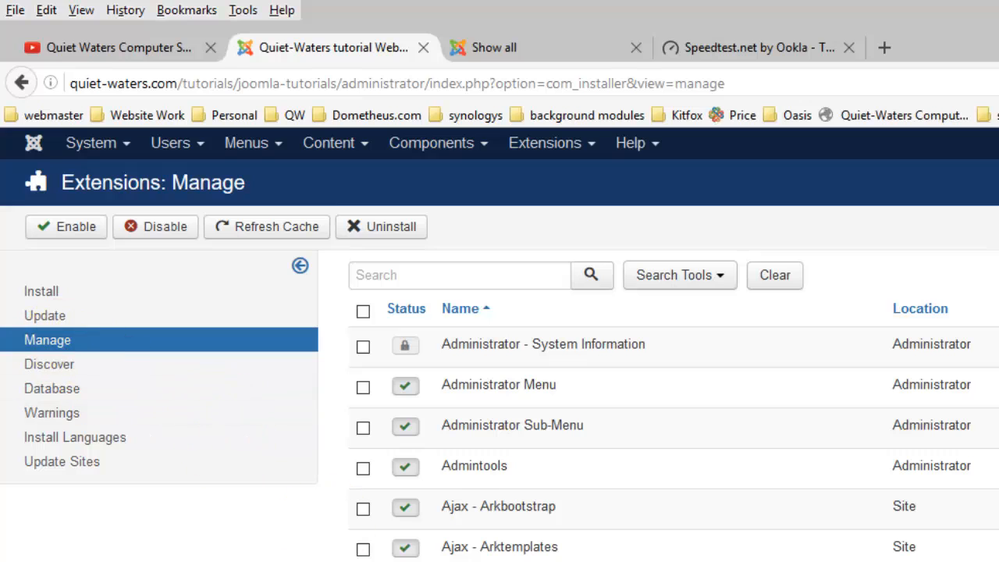
scroll(678, 526, "down", 10)
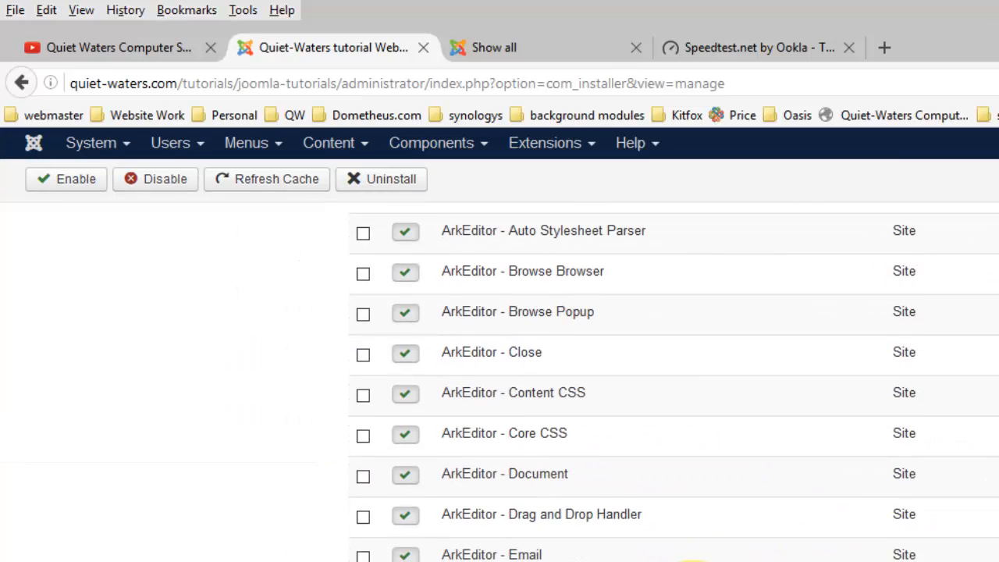
scroll(678, 526, "up", 5)
scroll(363, 327, "up", 5)
left_click(363, 346)
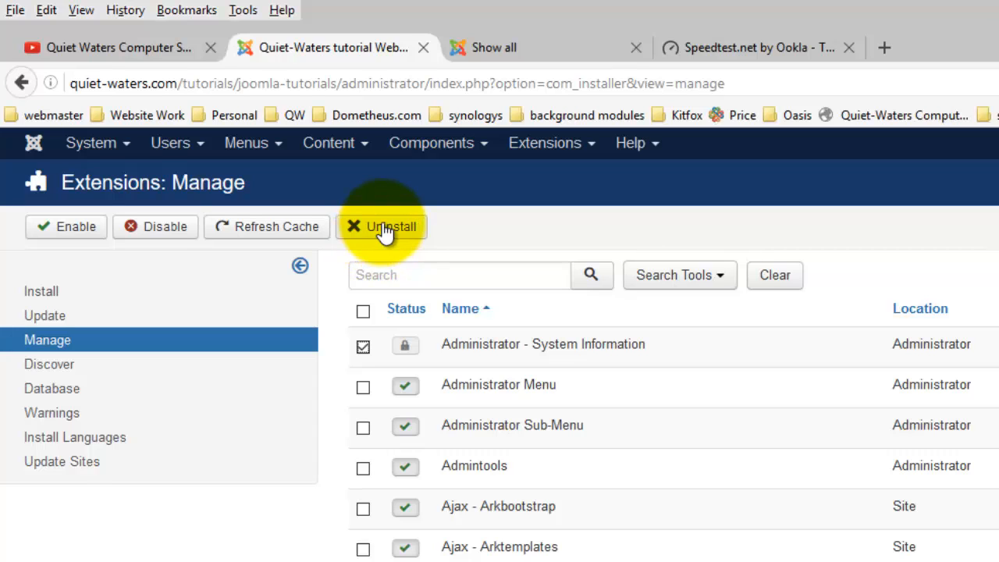
Open the Discover page and mark all the discovered extensions.
left_click(68, 367)
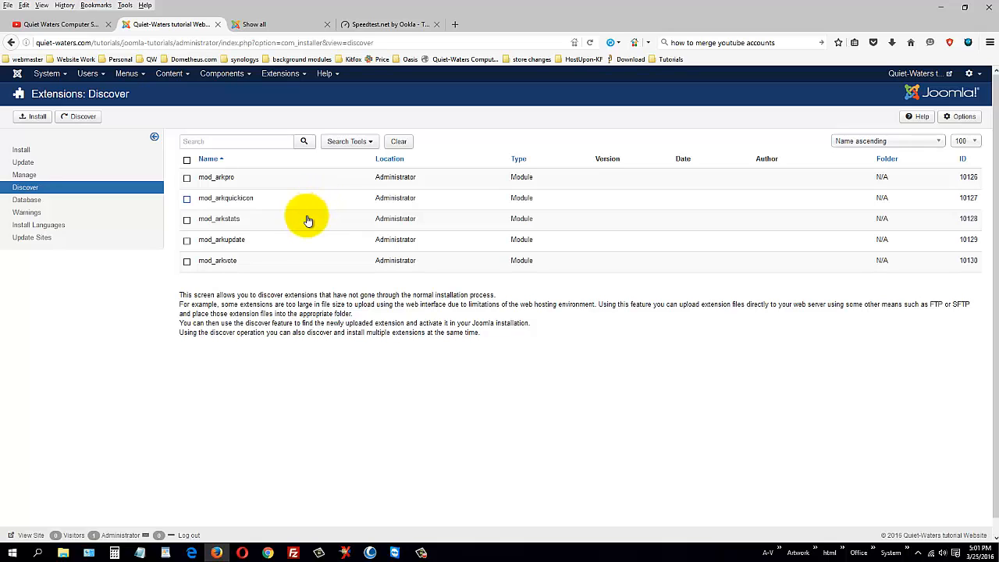
left_click(186, 159)
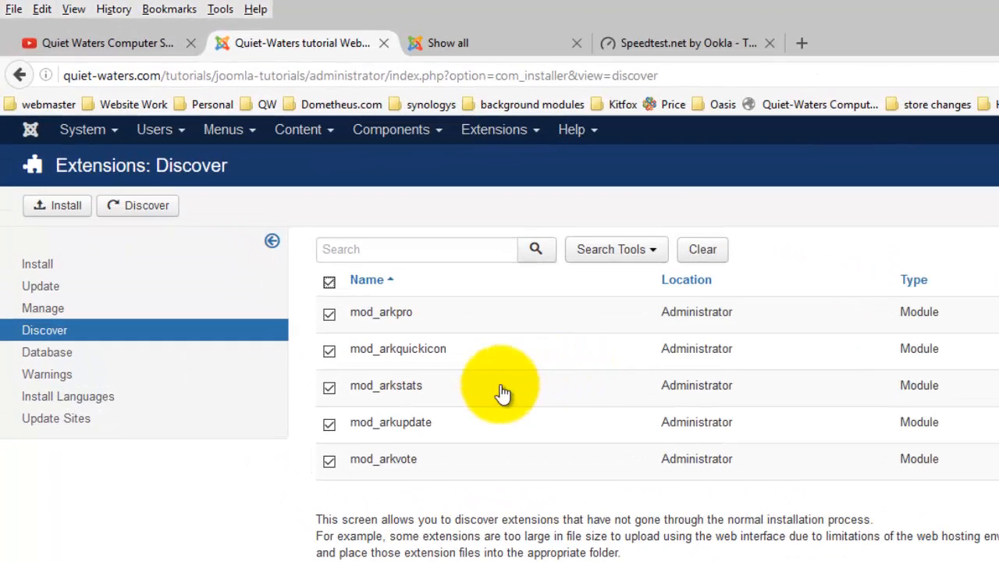
Open the extensions Database page and highlight its Other Information lines while reading the table structure status.
left_click(61, 354)
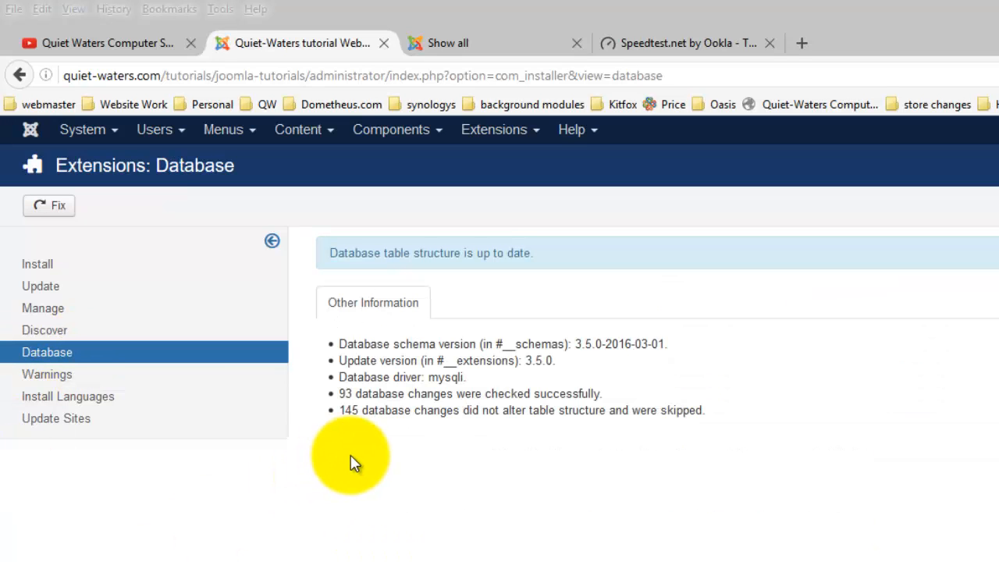
left_click_drag(340, 393, 602, 394)
left_click(491, 444)
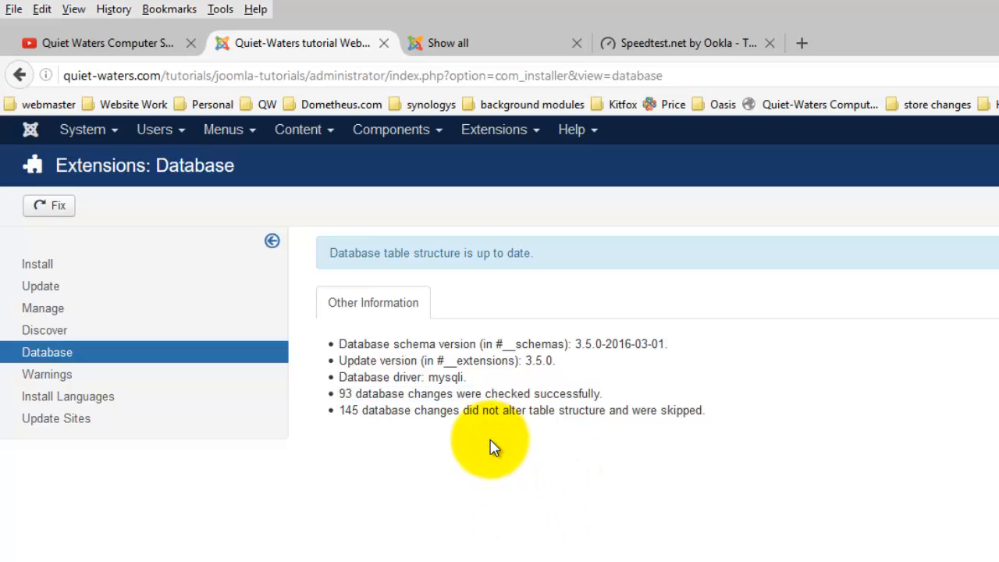
left_click_drag(330, 339, 727, 435)
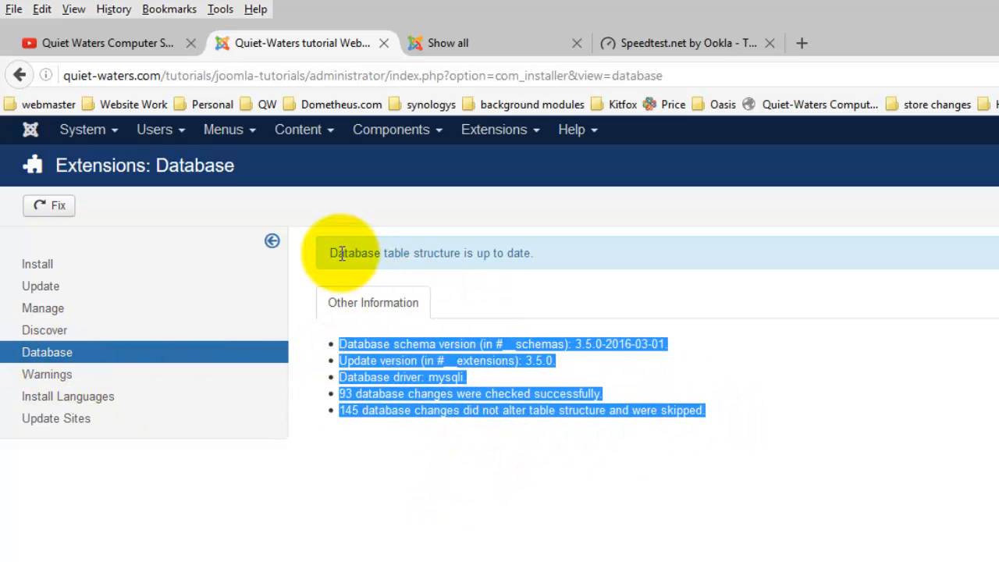
Highlight the table structure status message on the extensions Database page.
left_click_drag(341, 252, 550, 254)
left_click(496, 481)
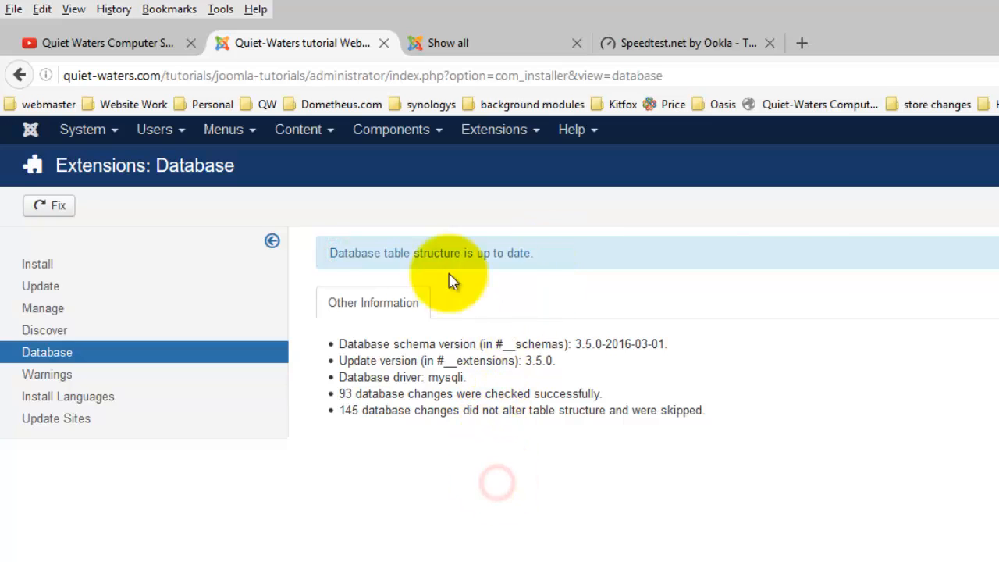
left_click_drag(381, 253, 546, 261)
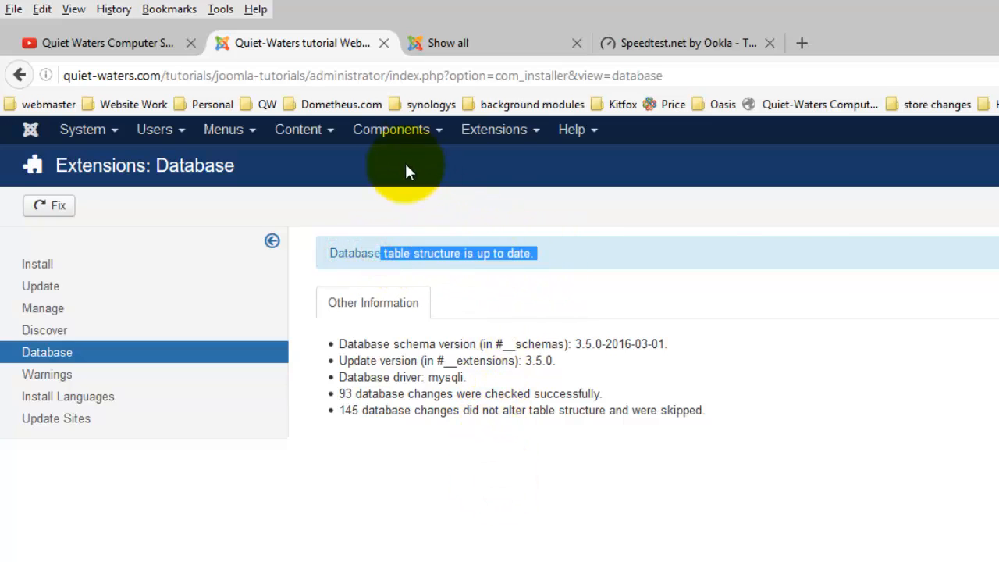
Open the Admin Tools component to view its security and maintenance tools, and return to the extension manager.
left_click(410, 130)
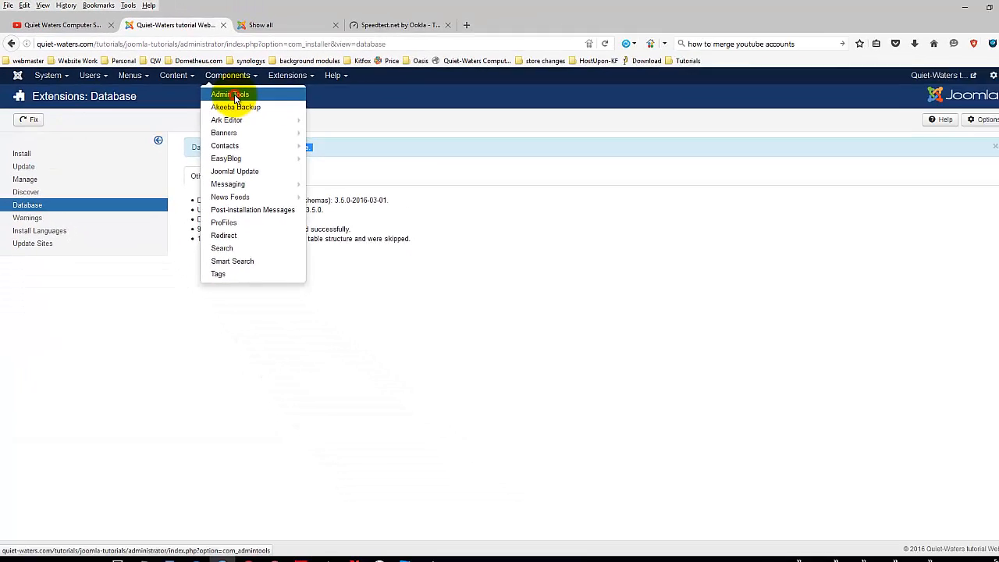
left_click(405, 170)
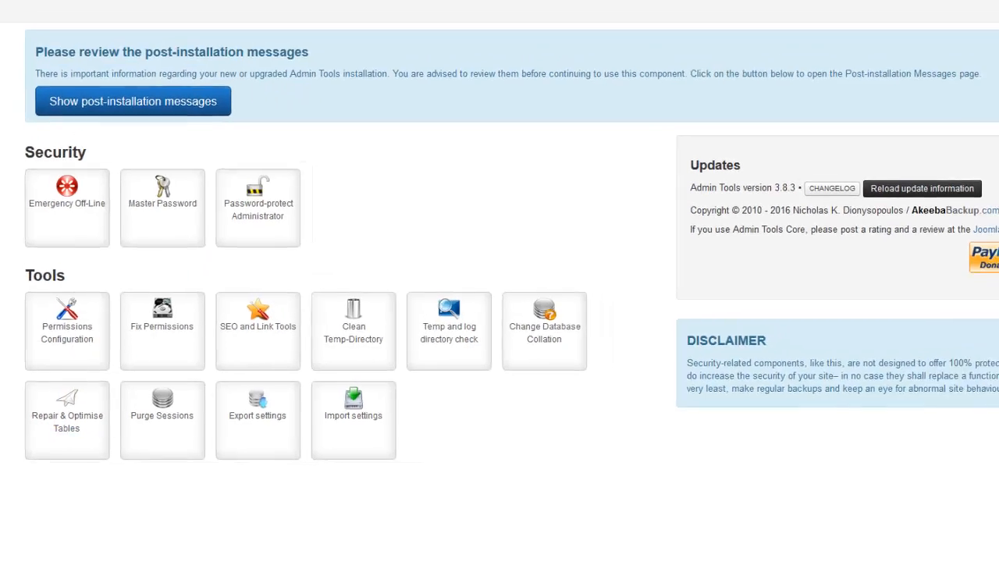
left_click(305, 43)
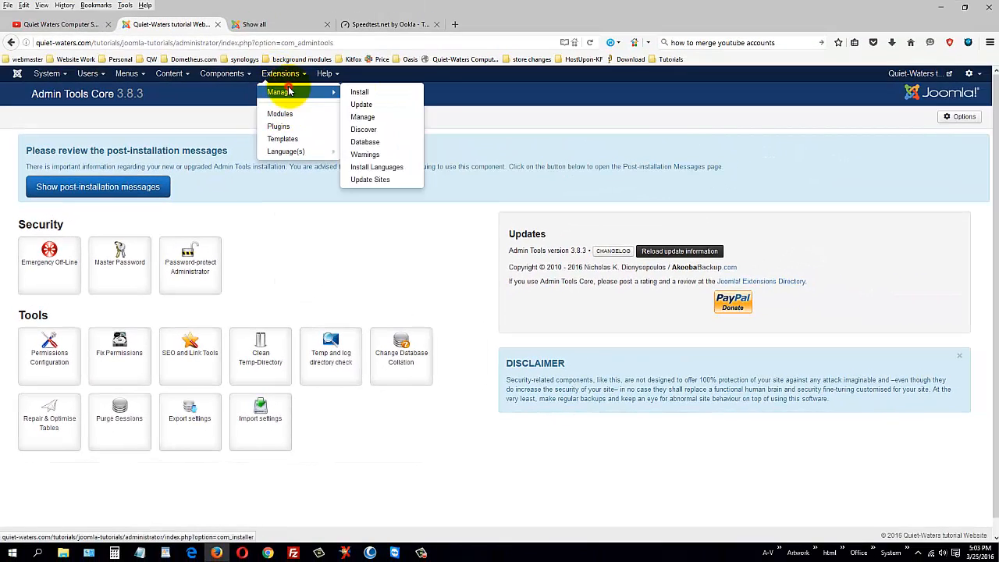
left_click(306, 62)
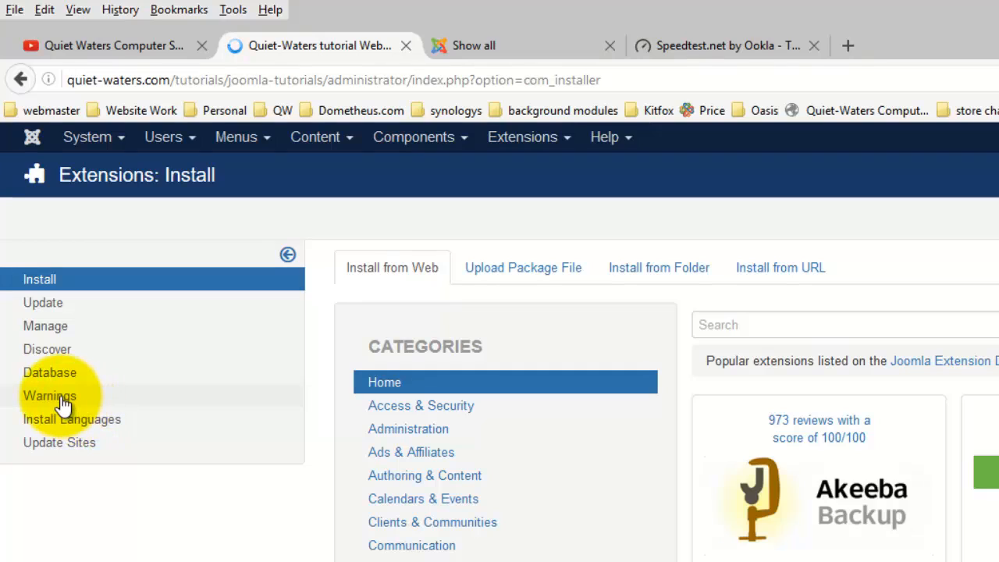
Open the Warnings page, expand the Joomla temporary folder warning and highlight the tmp folder address in its explanation.
left_click(58, 399)
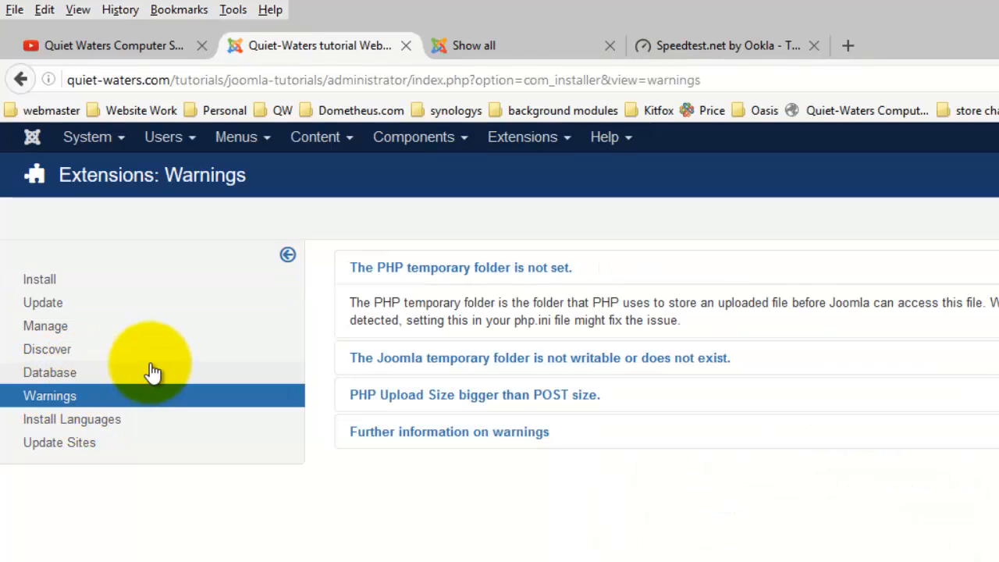
left_click(425, 367)
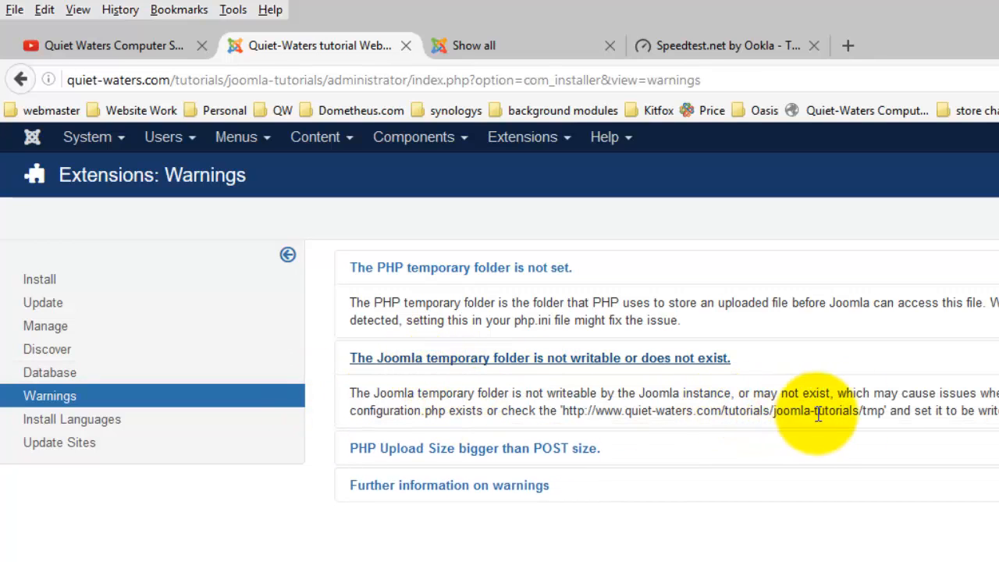
left_click_drag(884, 409, 527, 414)
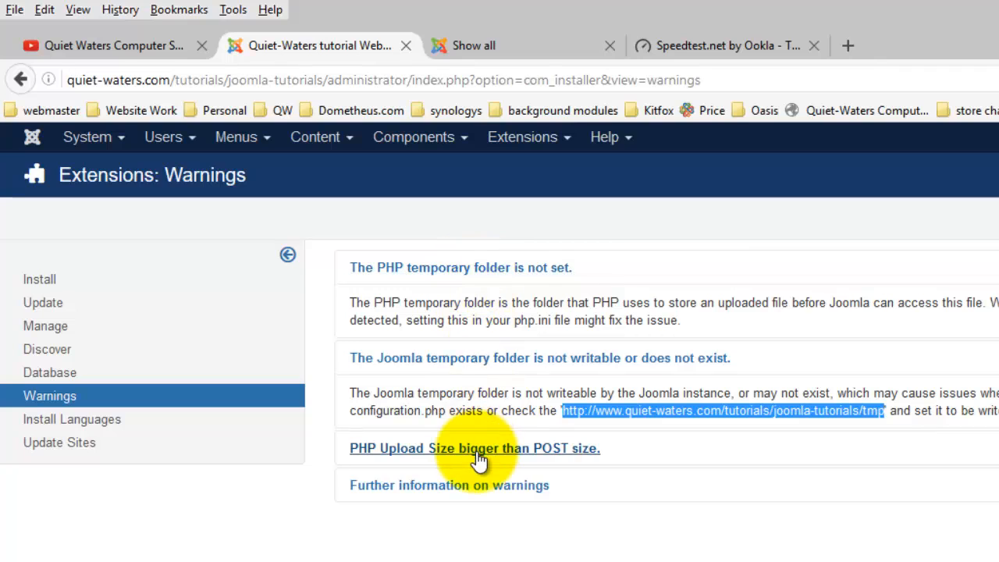
left_click(507, 268)
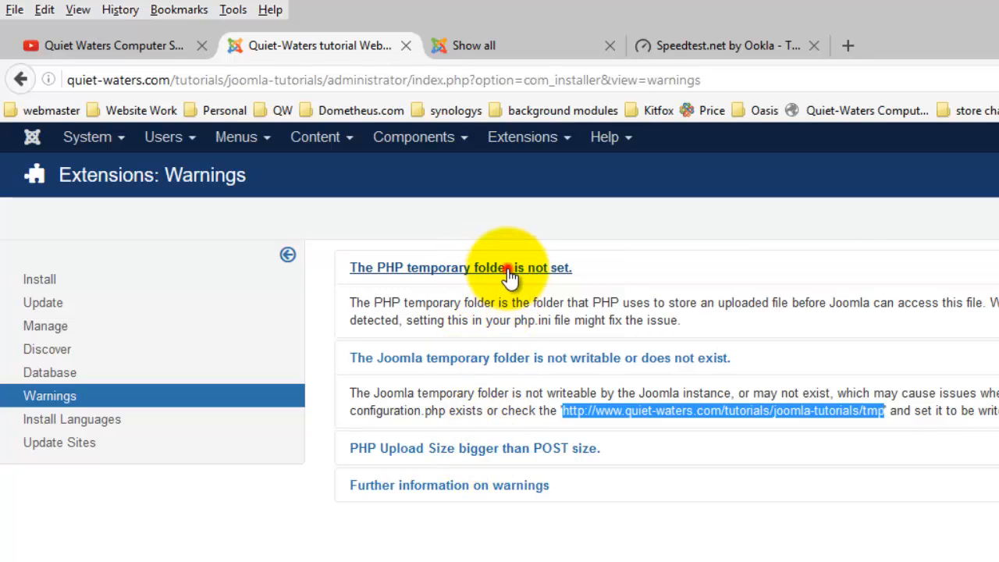
left_click(507, 269)
left_click(507, 268)
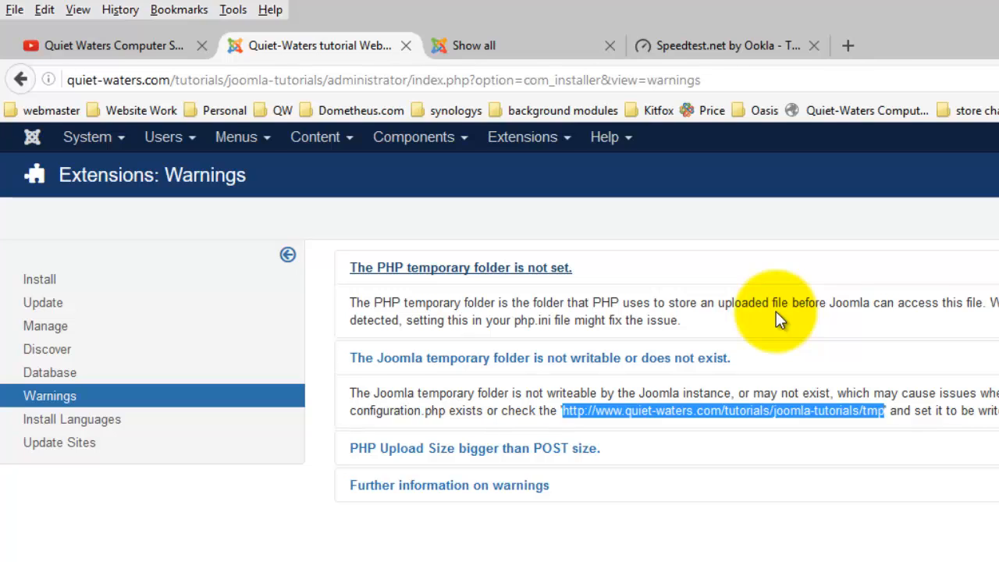
Browse the available language packs on the Install Languages page, and open the Update Sites page.
left_click(91, 422)
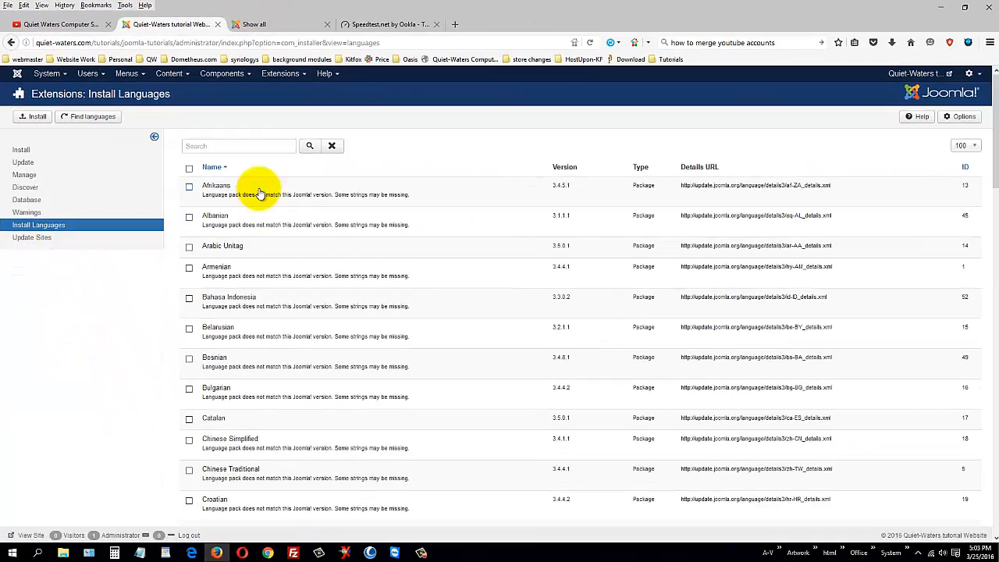
scroll(559, 447, "down", 5)
scroll(430, 341, "down", 5)
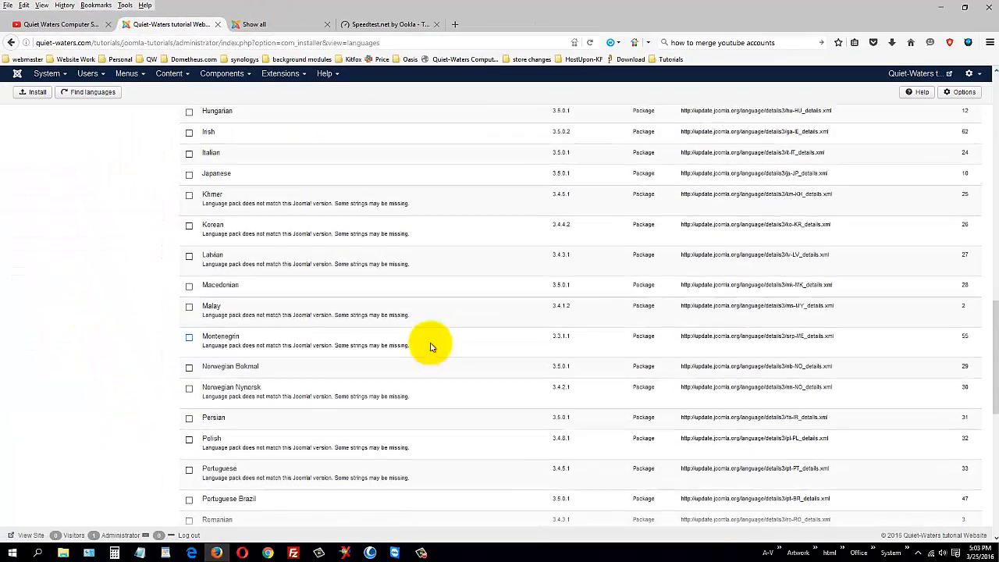
scroll(408, 332, "up", 15)
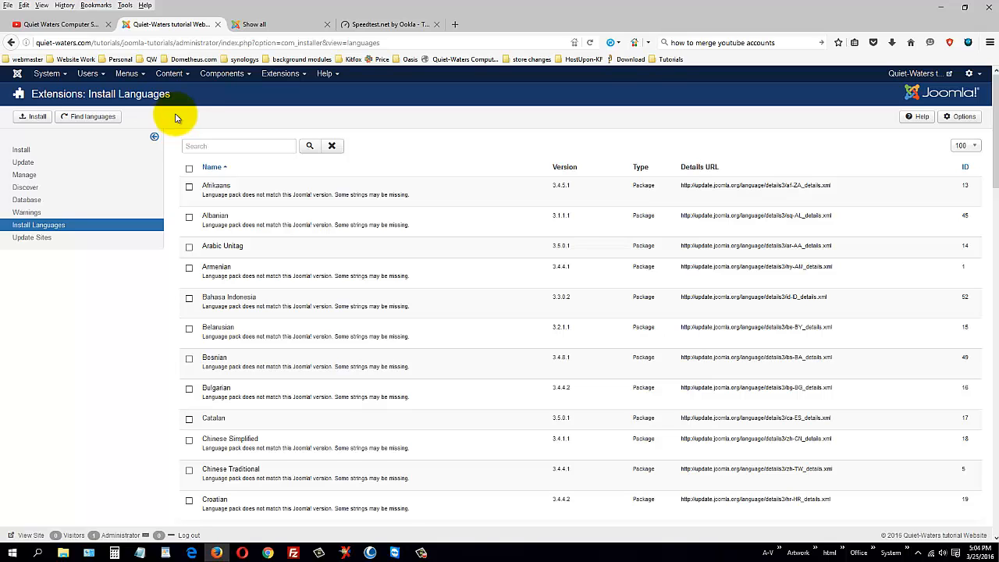
left_click(46, 242)
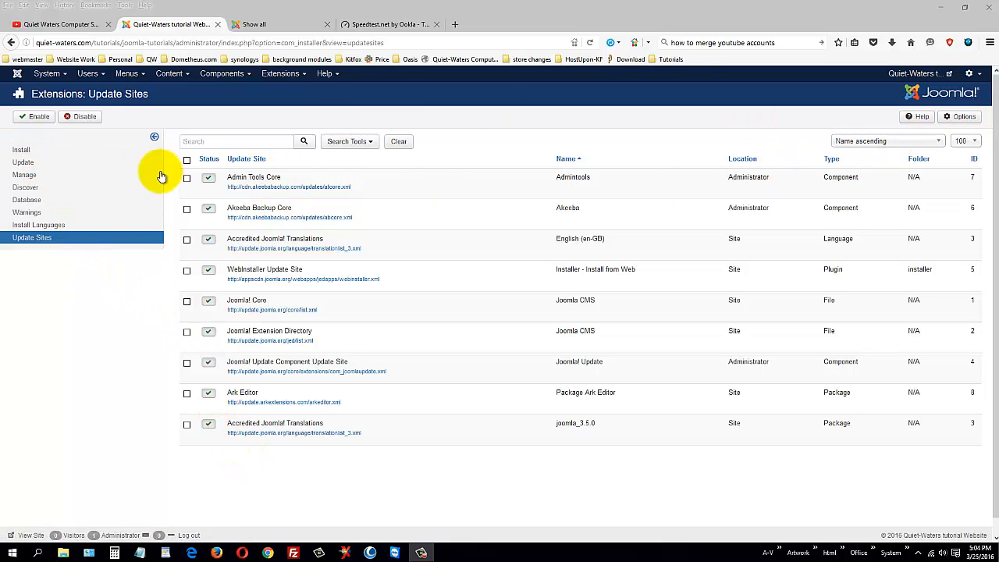
Open the extension manager's options, check the Permissions and Preferences settings, and save and close them.
left_click(282, 73)
left_click(959, 116)
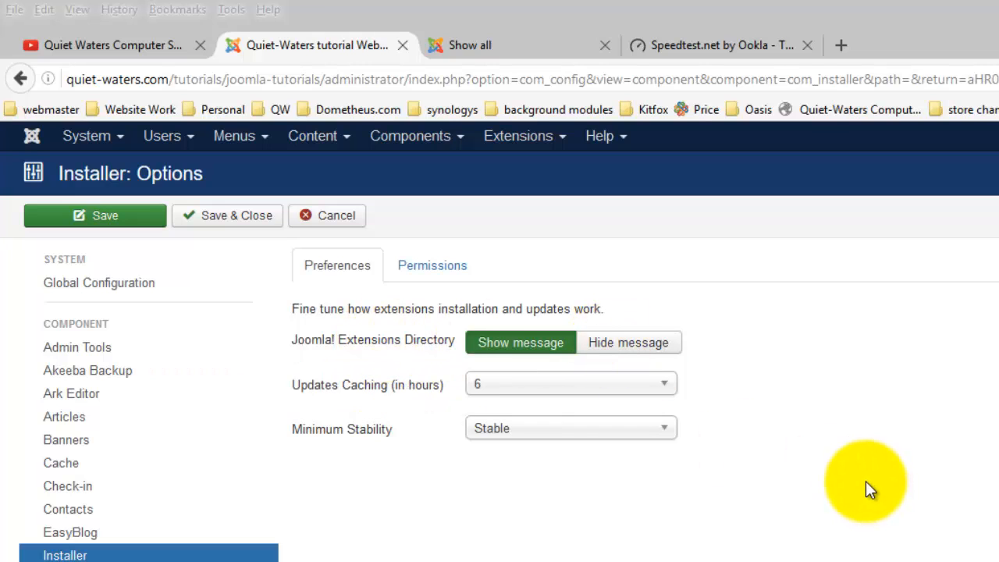
left_click(433, 269)
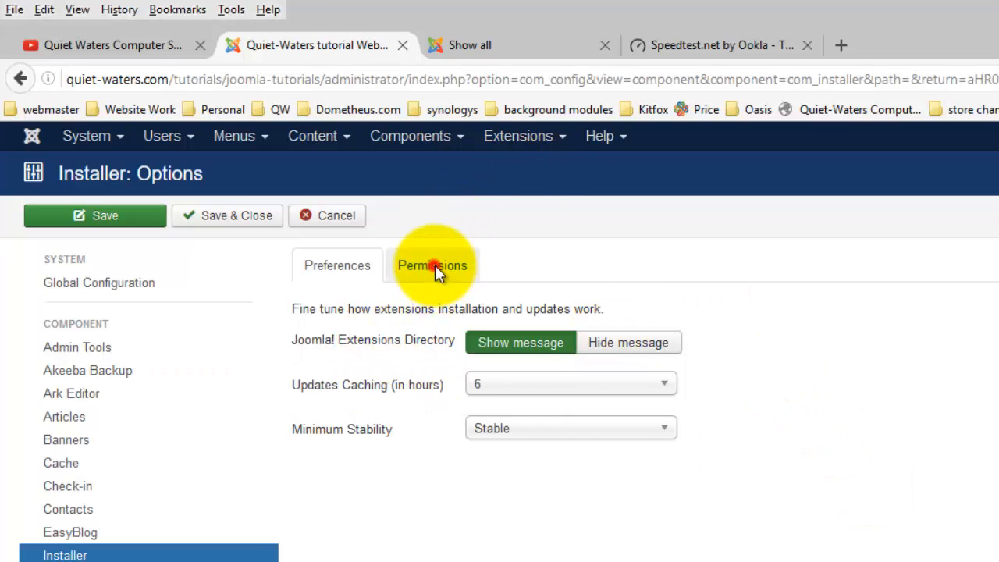
left_click(337, 265)
left_click(258, 216)
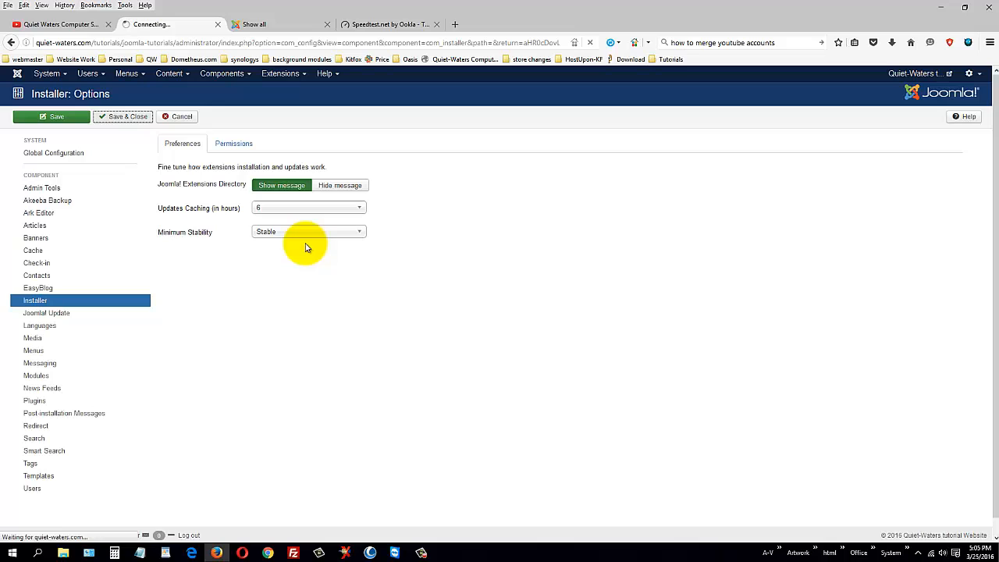
Look over the other extension areas: Modules, Plugins, Templates and Language(s).
left_click(282, 77)
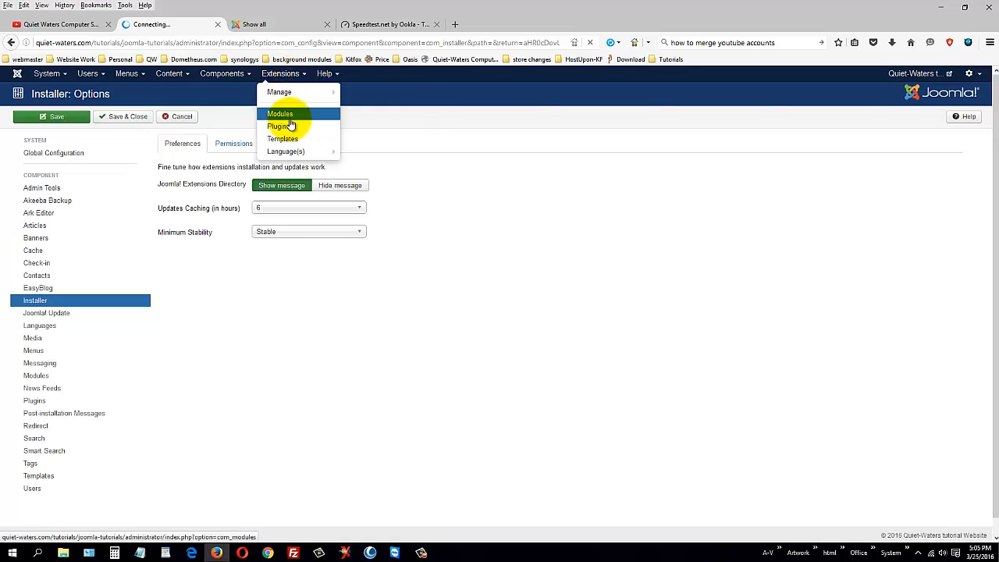